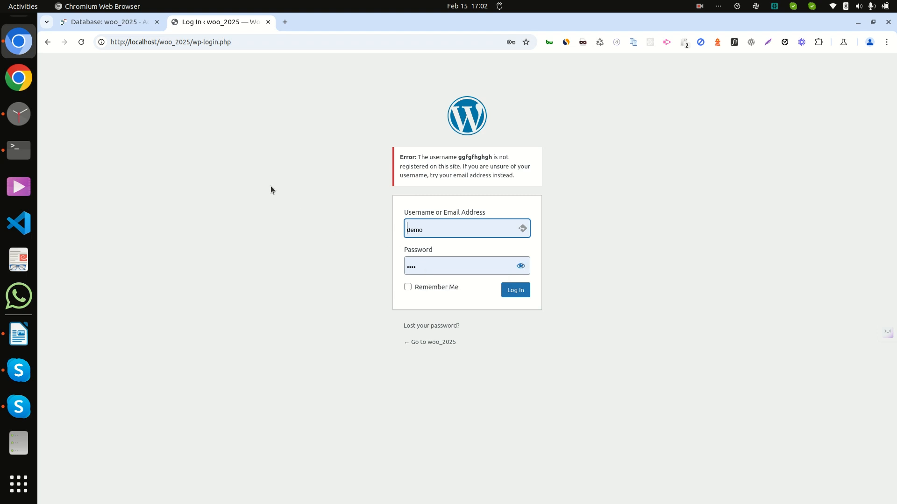
Switch from the WordPress login page to the Adminer overview of the woo_2025 database
left_click(123, 27)
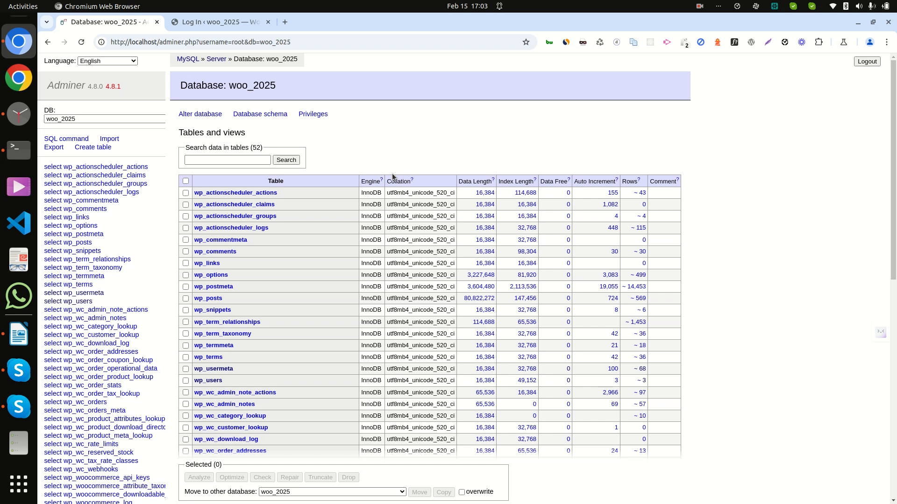
Open the wp_users table and start a blank new-item insert form
left_click(215, 381)
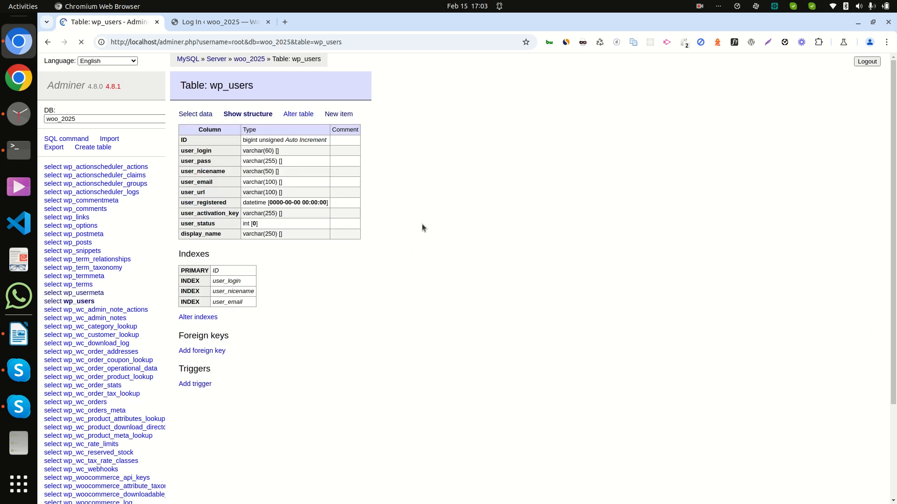
left_click(347, 115)
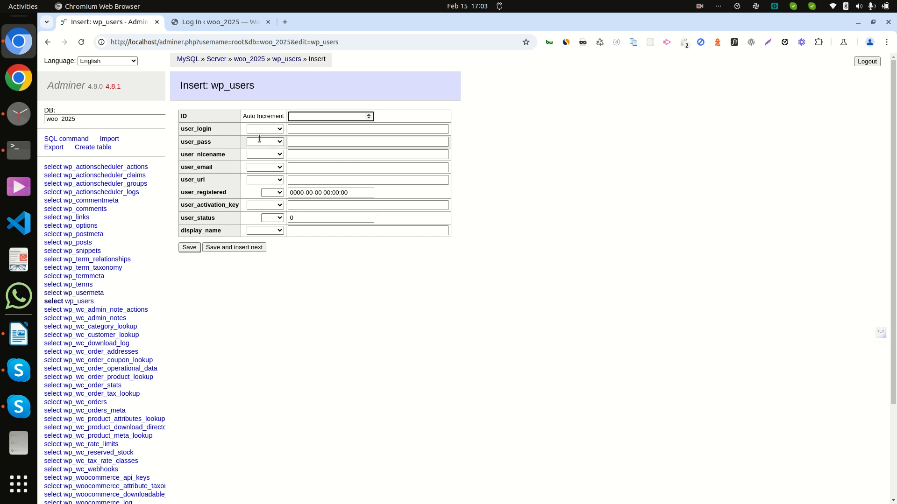
left_click(308, 129)
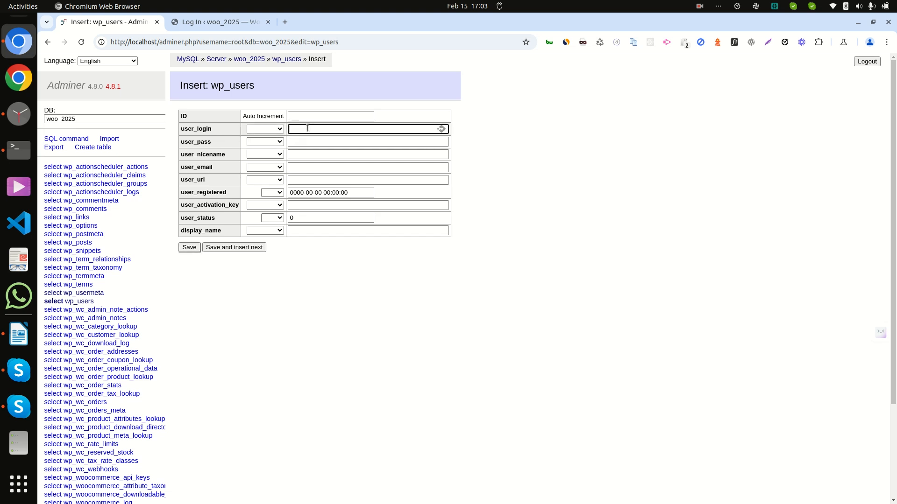
key("ctrl+a")
left_click(325, 141)
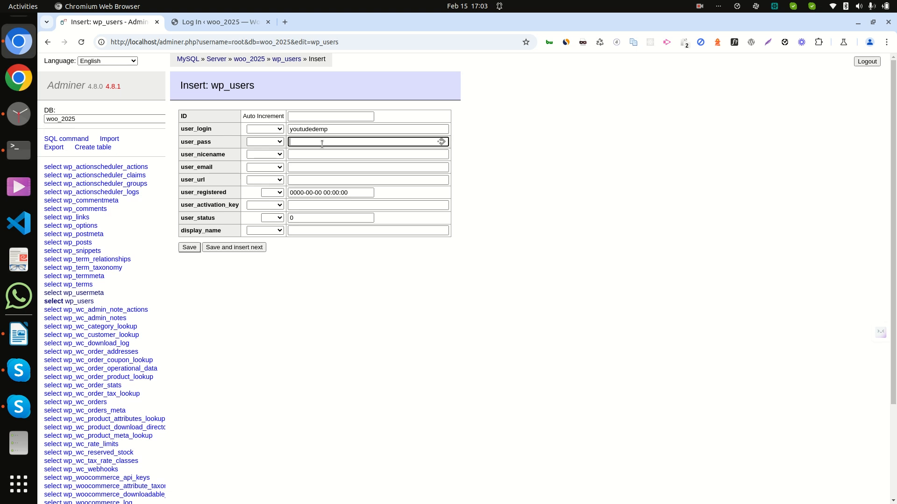
left_click(265, 142)
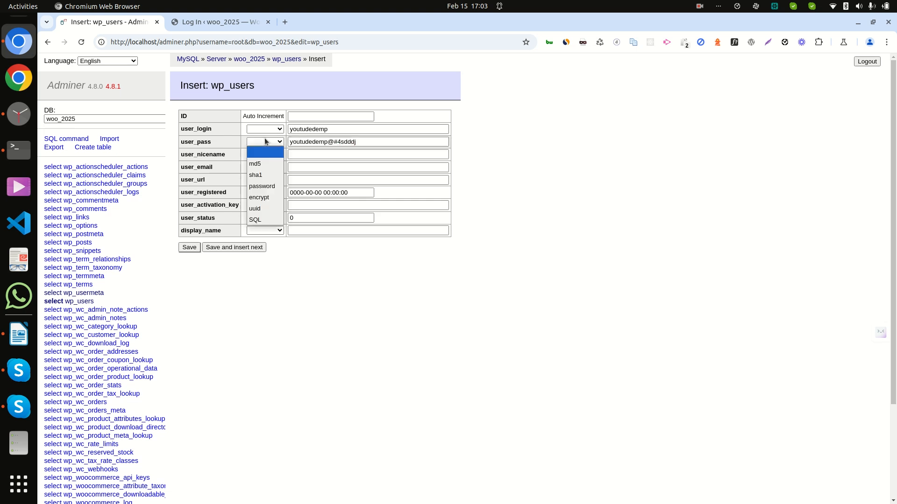
left_click(266, 163)
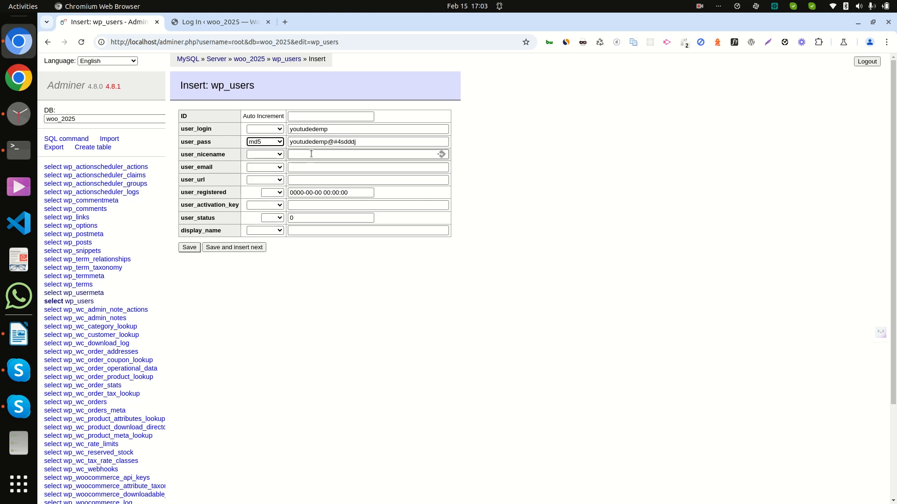
Fill in the user's e-mail, set user_registered to now, and save the wp_users row
left_click(309, 156)
double_click(304, 129)
key("ctrl+c")
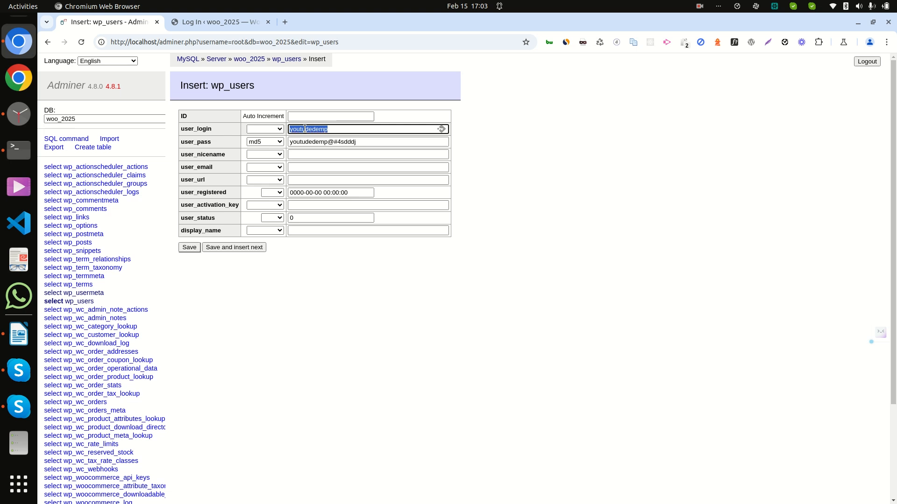
left_click(312, 168)
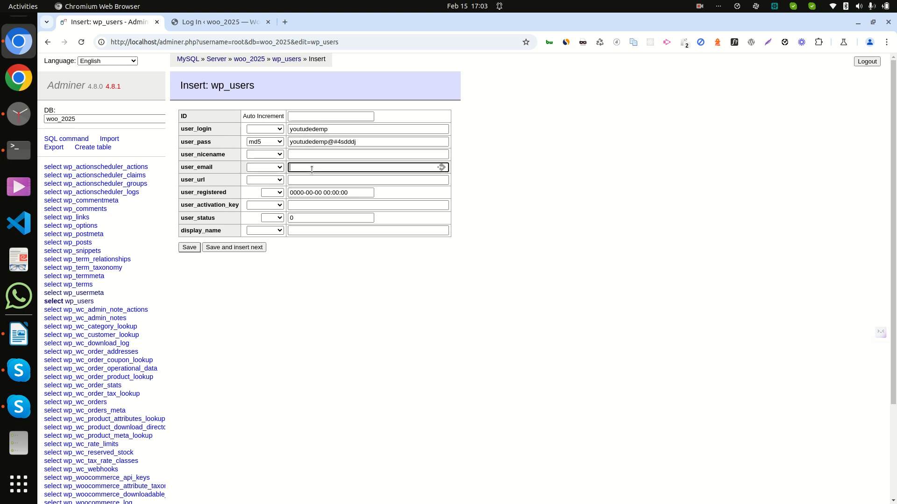
key("ctrl+v")
type("@gmail.com")
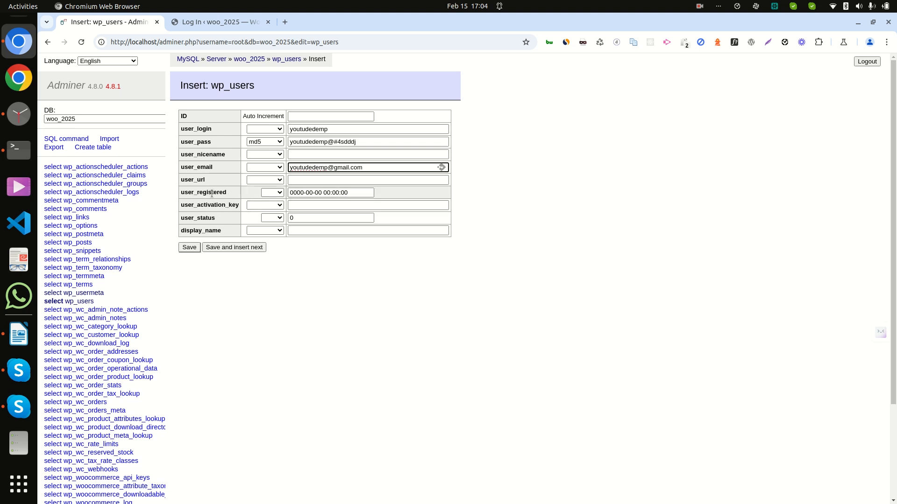
left_click(277, 195)
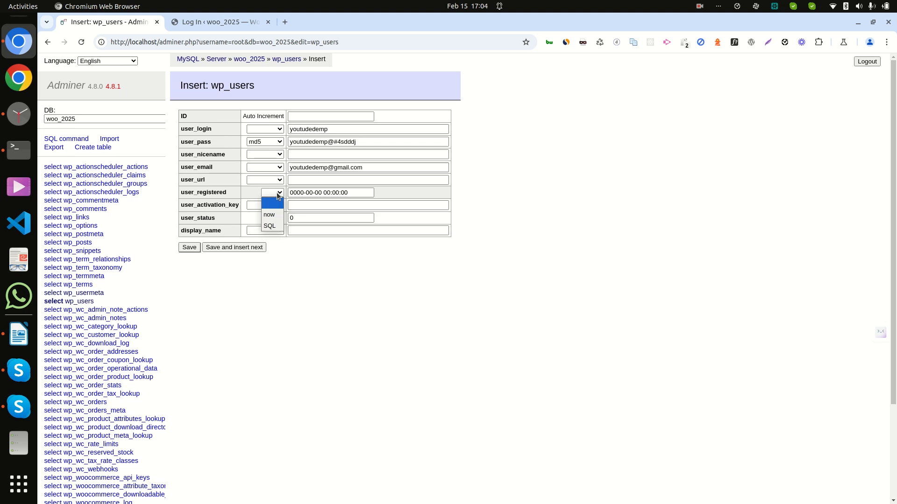
left_click(272, 215)
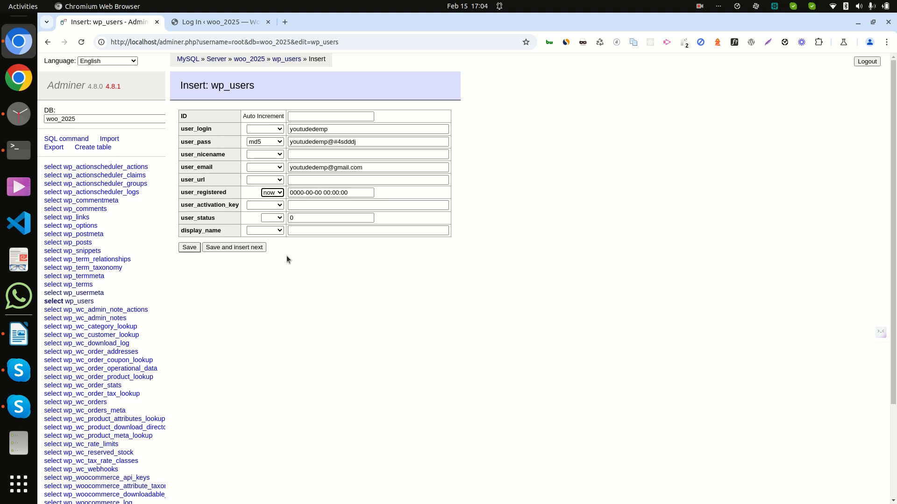
left_click(189, 247)
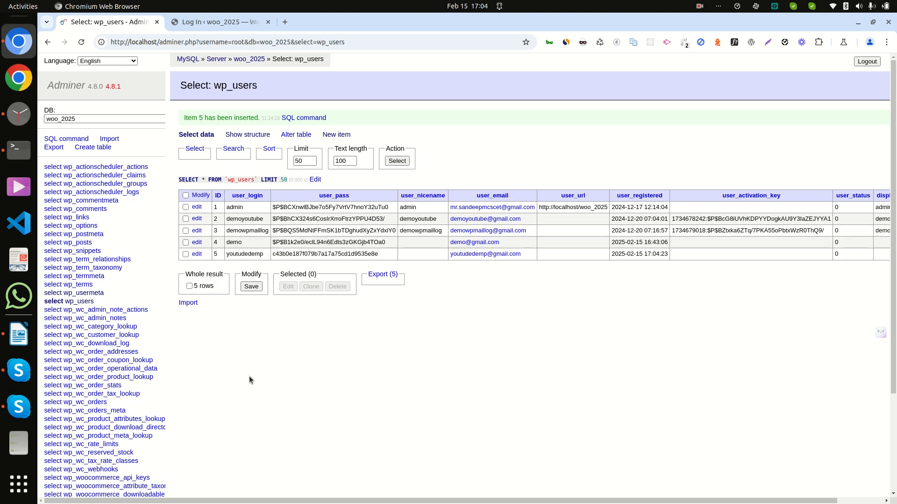
Check the new user row in wp_users, then open the wp_usermeta table
scroll(248, 376, "down", 2)
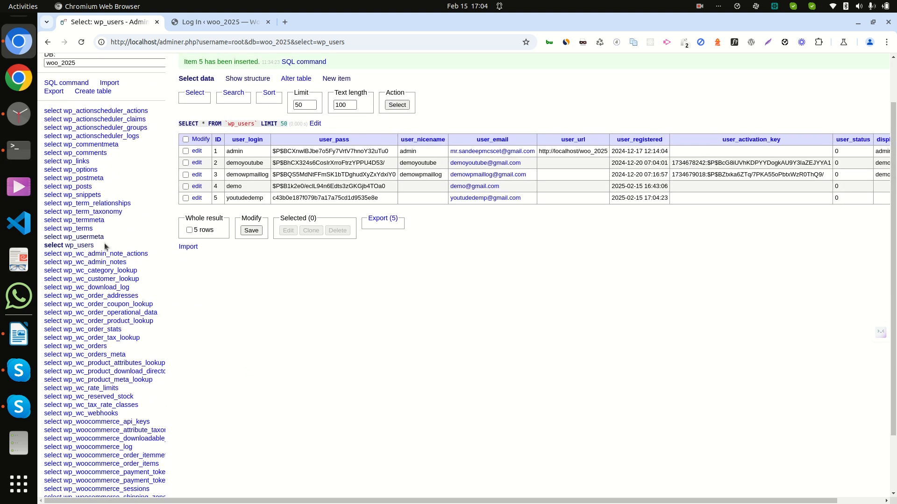
left_click(88, 237)
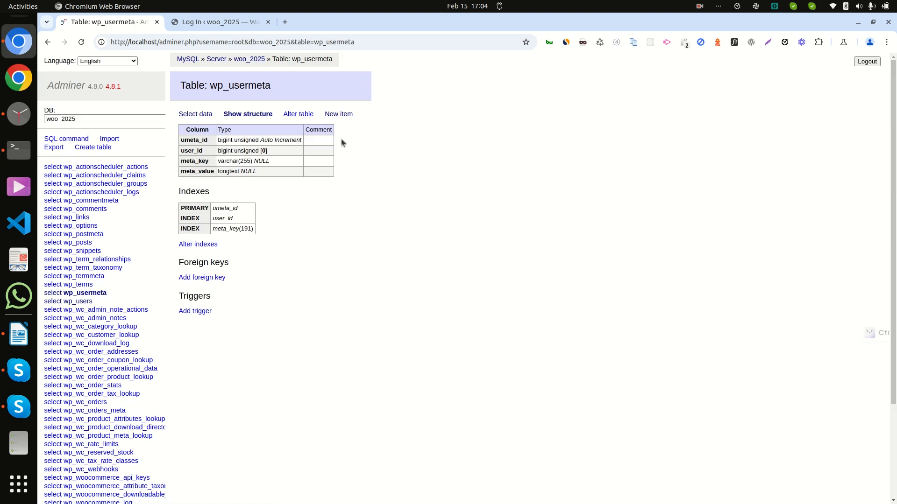
Start a new wp_usermeta row with user_id 5, then switch to the text editor notes
left_click(339, 114)
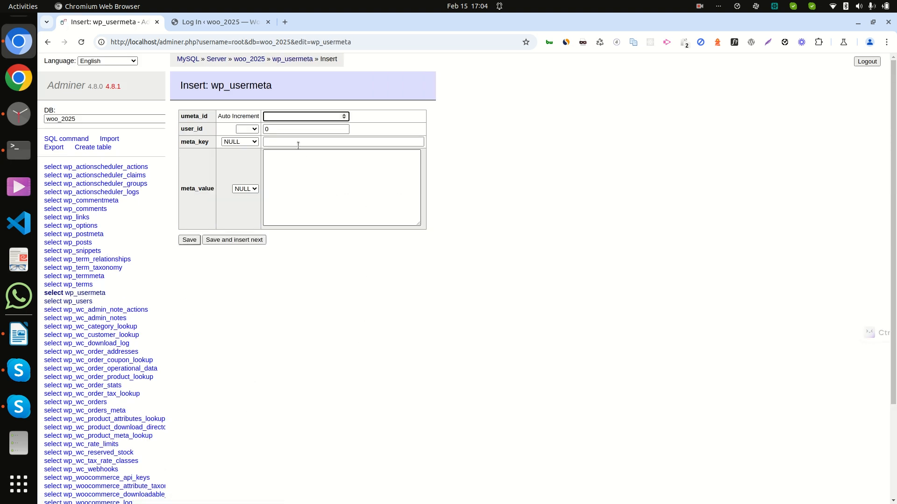
left_click(290, 129)
key("BackSpace")
type("5")
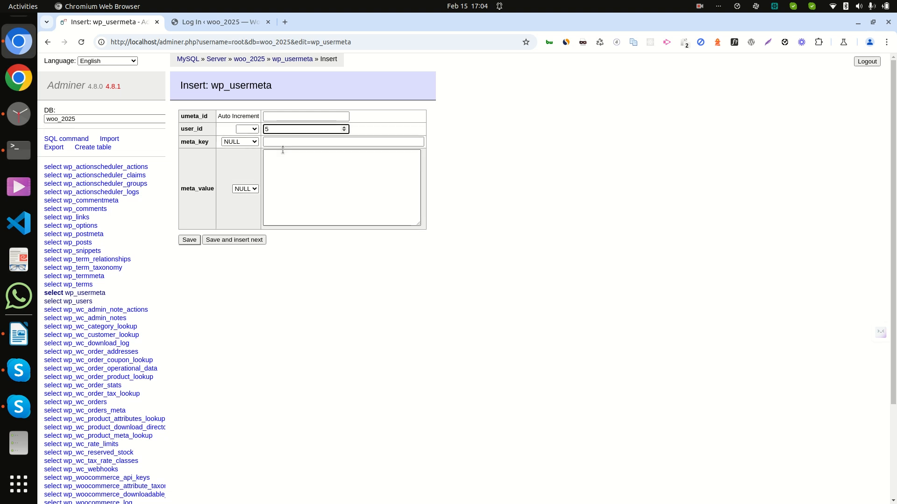
left_click(286, 143)
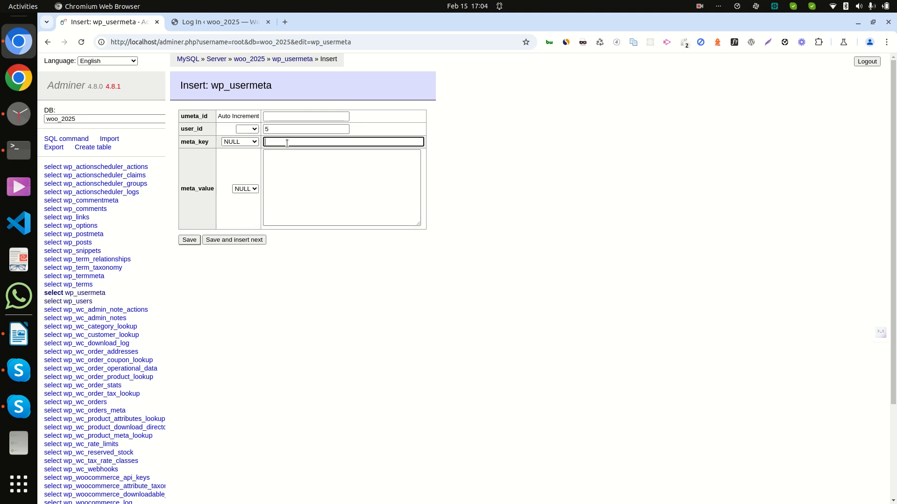
left_click(13, 47)
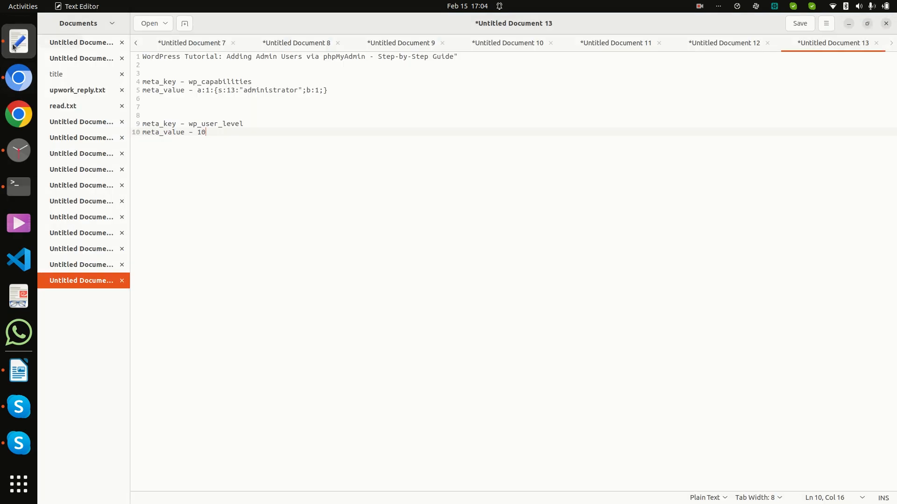
Copy wp_capabilities from the notes into the row's meta_key field
left_click(208, 82)
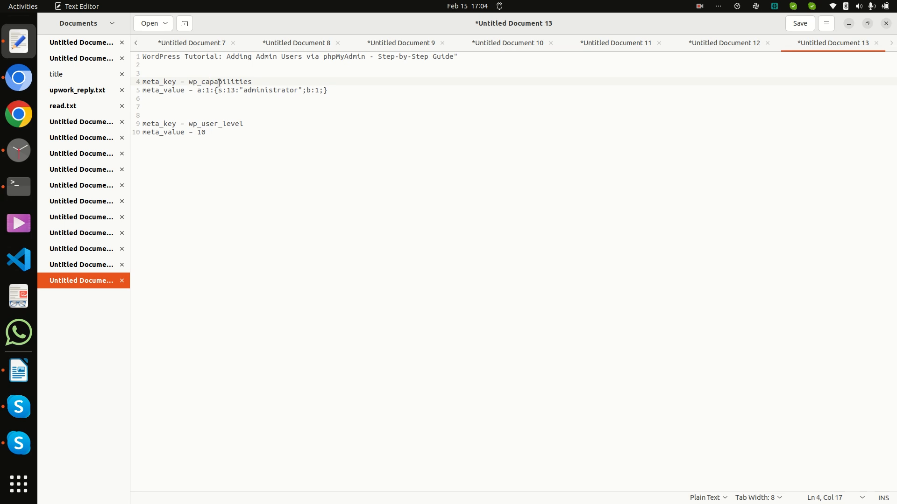
double_click(220, 82)
key("ctrl+c")
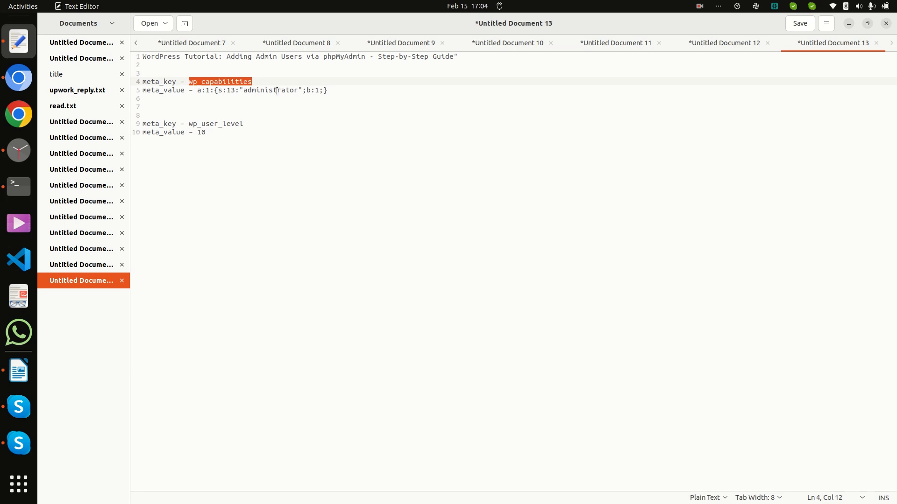
key("alt+Tab")
left_click(301, 140)
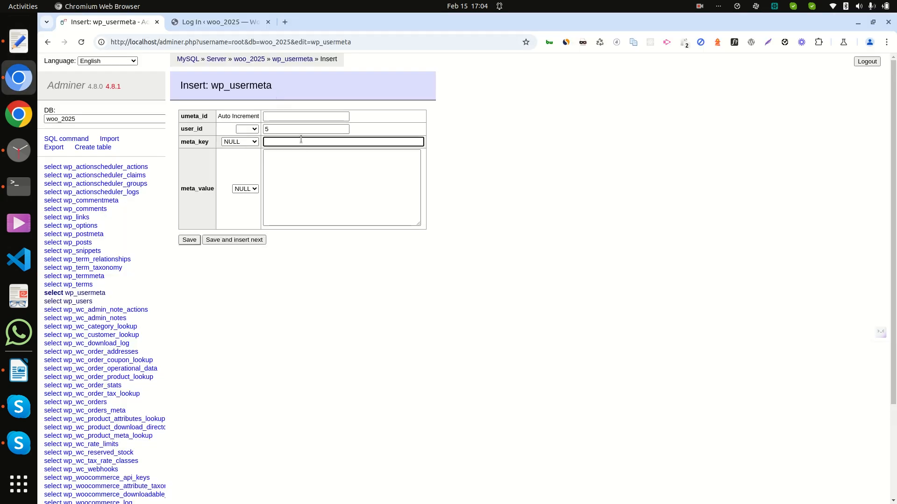
key("ctrl+v")
Copy a:1:{s:13:"administrator";b:1;} from the notes into the meta_value field
left_click(297, 170)
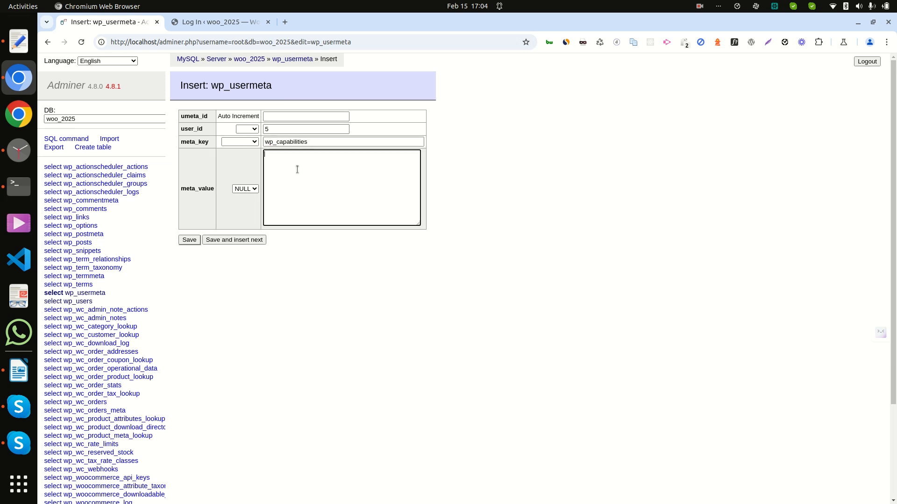
key("alt+Tab")
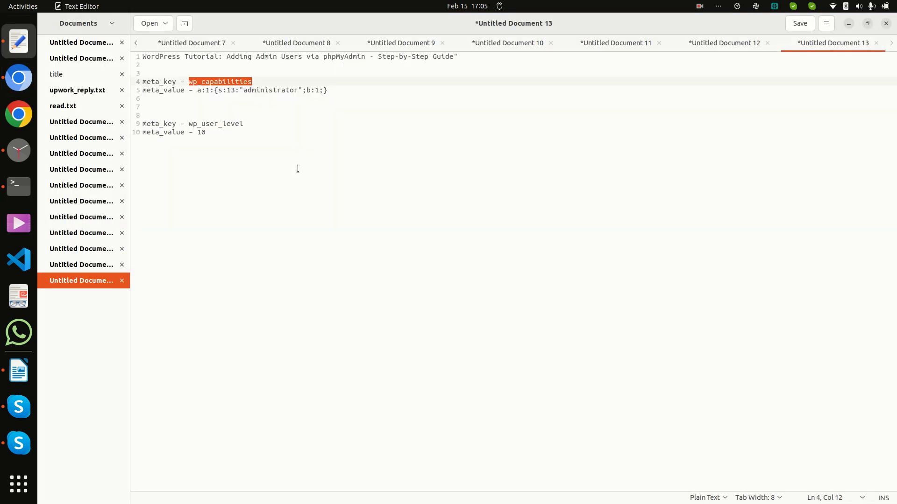
left_click_drag(196, 90, 352, 89)
key("ctrl+c")
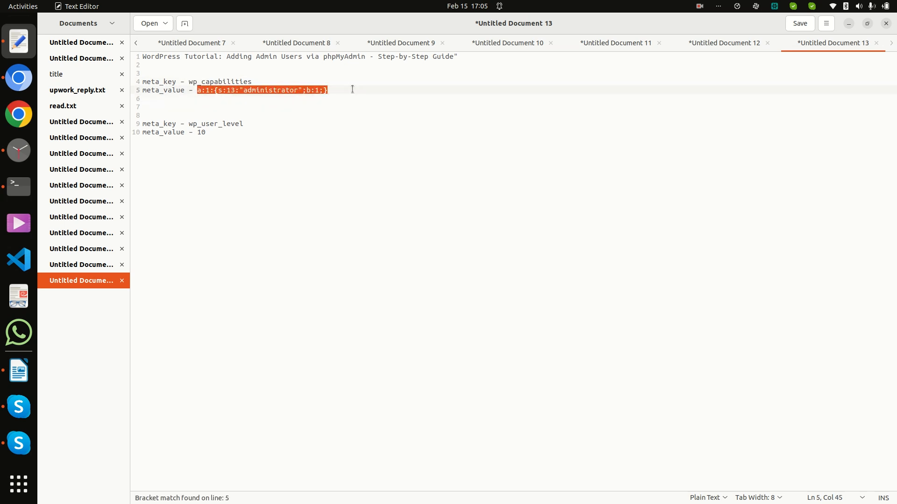
key("alt+Tab")
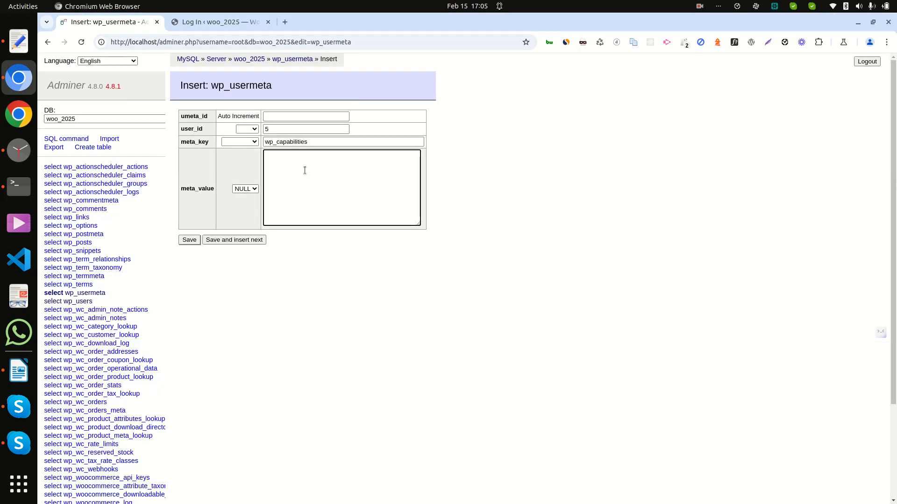
key("ctrl+v")
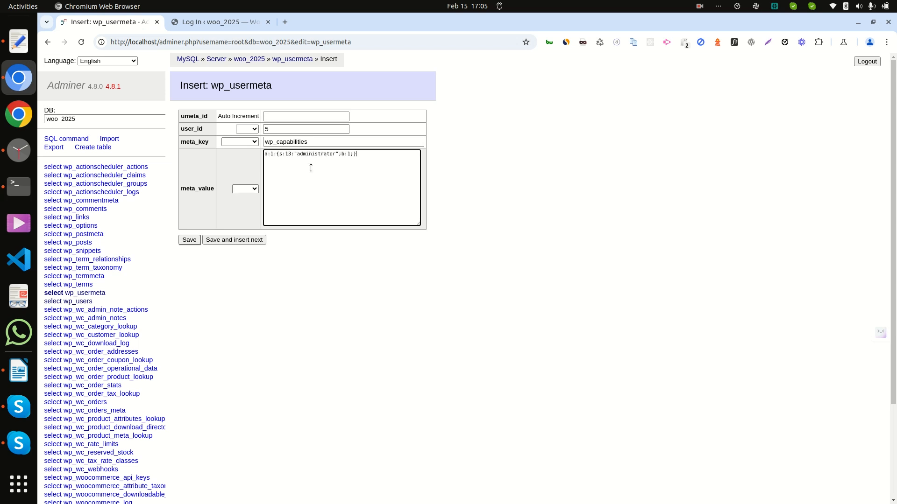
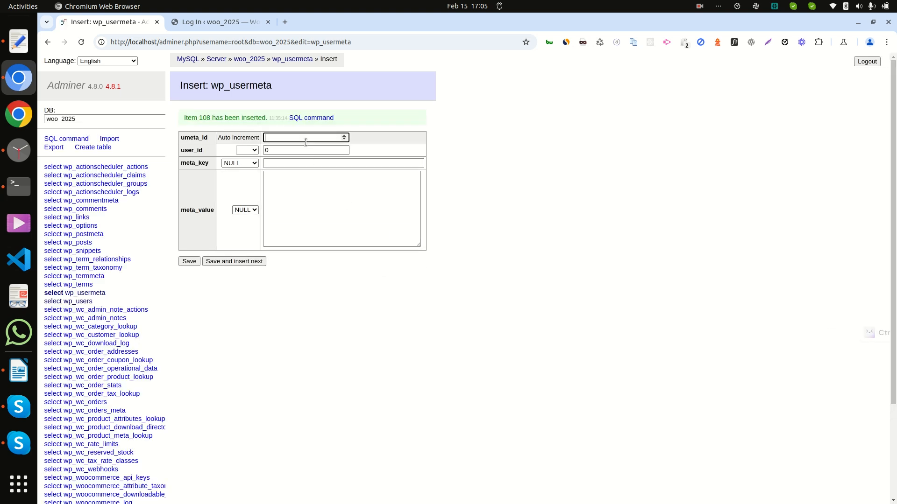
Copy wp_user_level from the notes into the new row's meta_key field
key("alt+Tab")
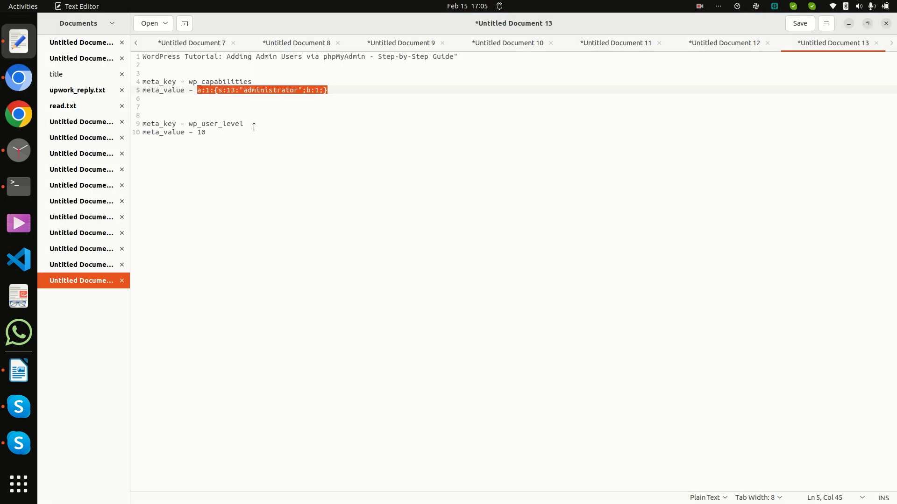
left_click(210, 125)
double_click(209, 125)
key("ctrl+c")
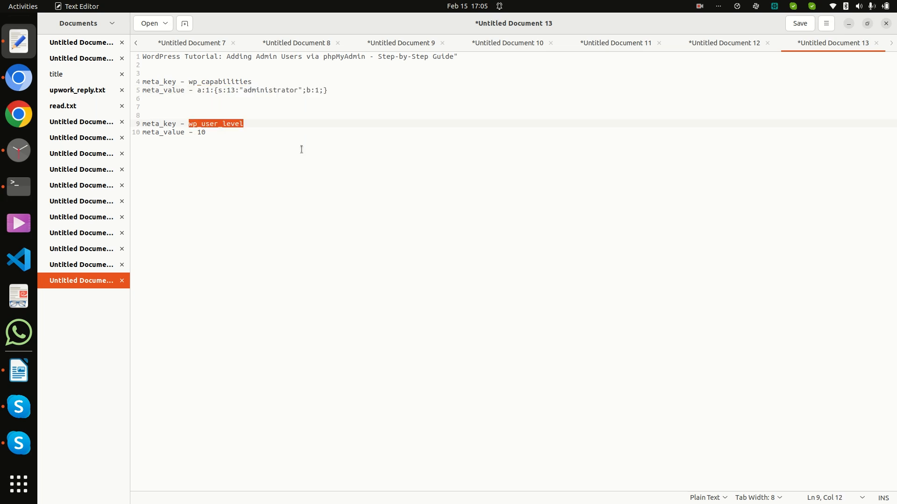
key("alt+Tab")
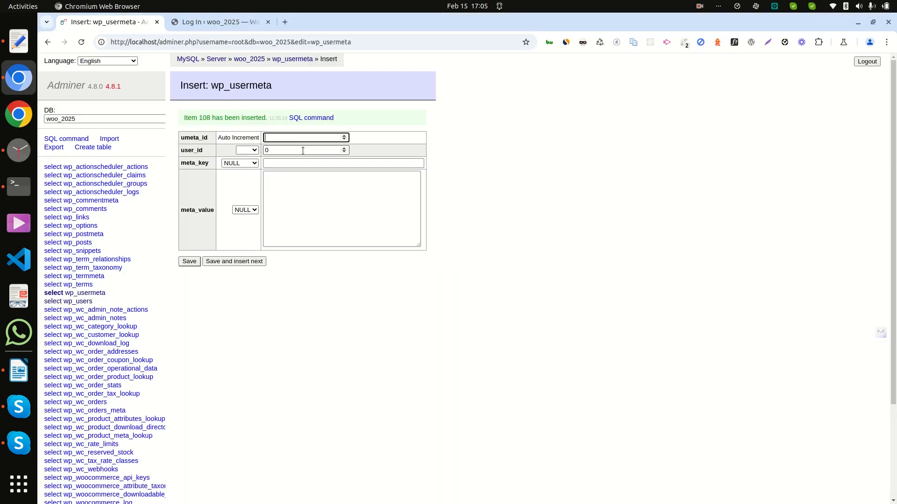
left_click(288, 162)
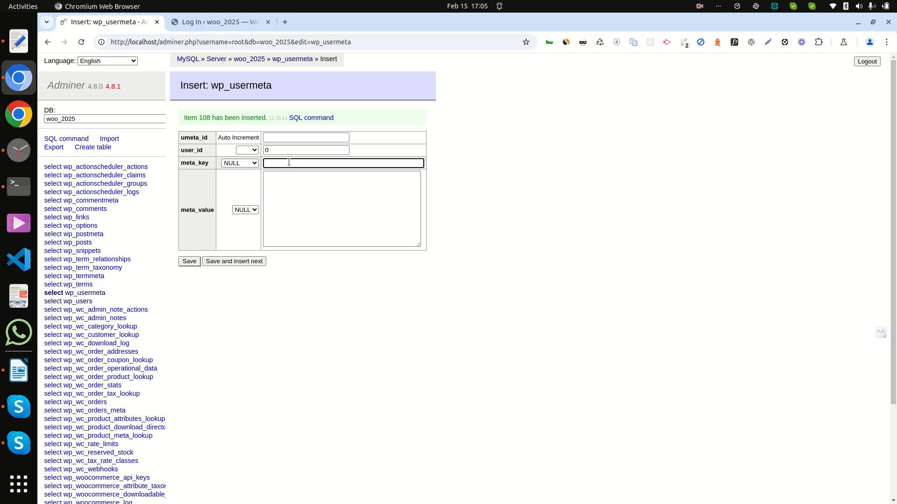
key("ctrl+v")
Fill meta_value with 10, change user_id to 5, and save the wp_usermeta row
left_click(290, 192)
key("alt+Tab")
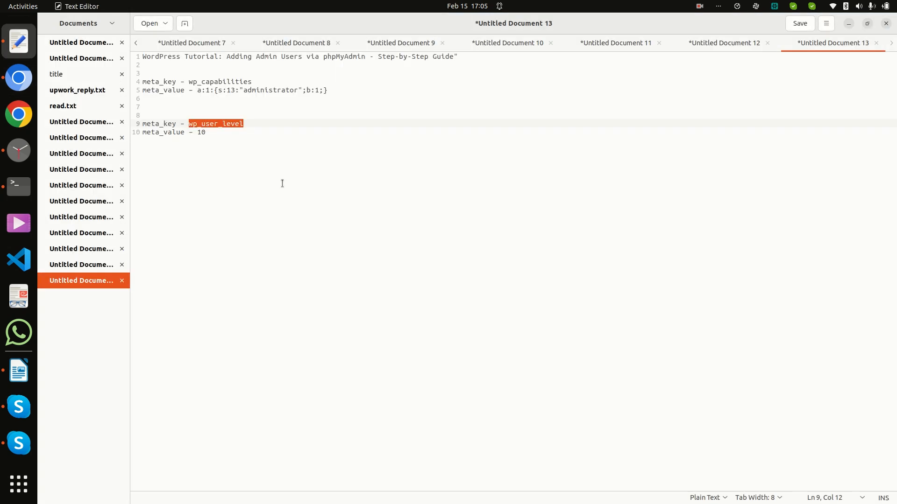
key("alt+Tab")
type("10")
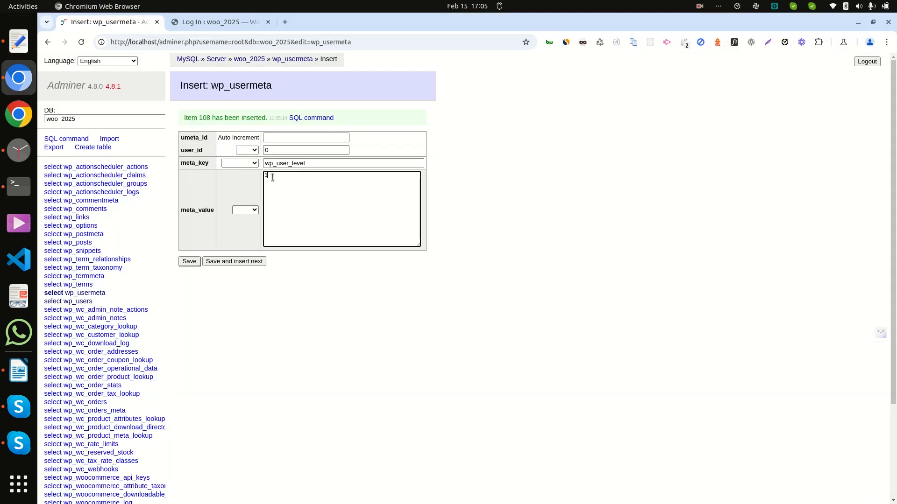
double_click(279, 148)
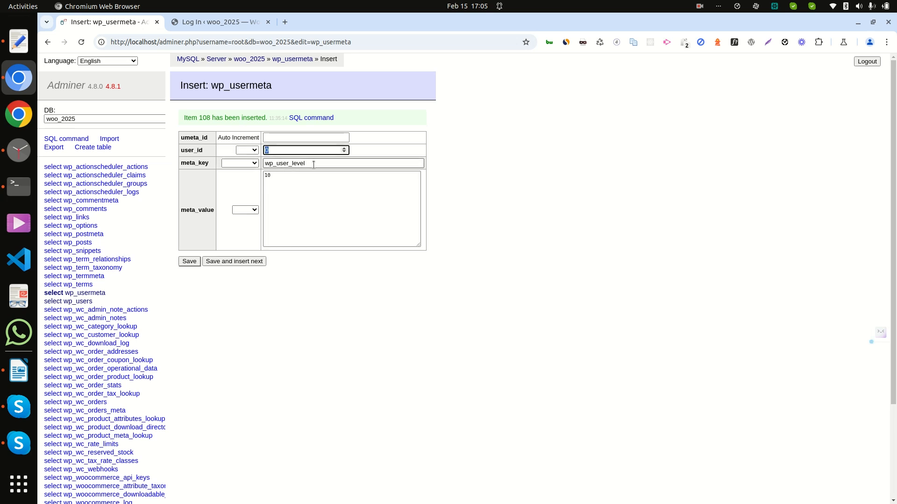
type("5")
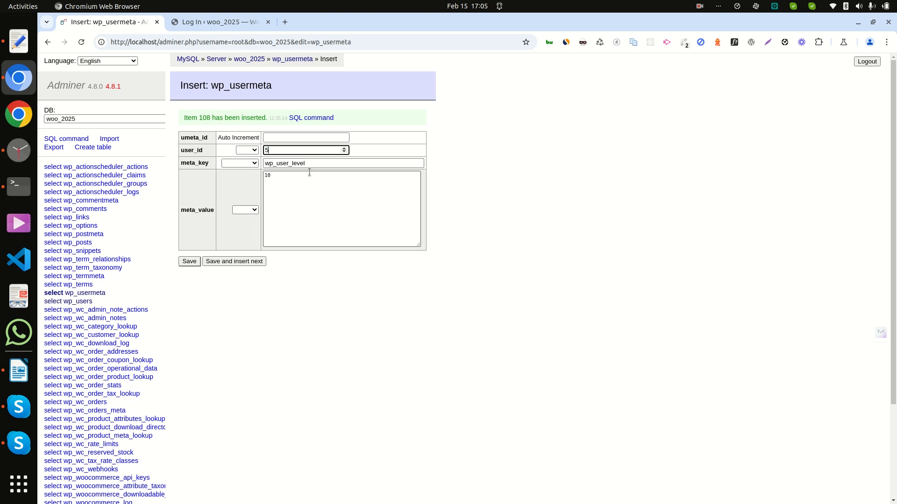
left_click(190, 261)
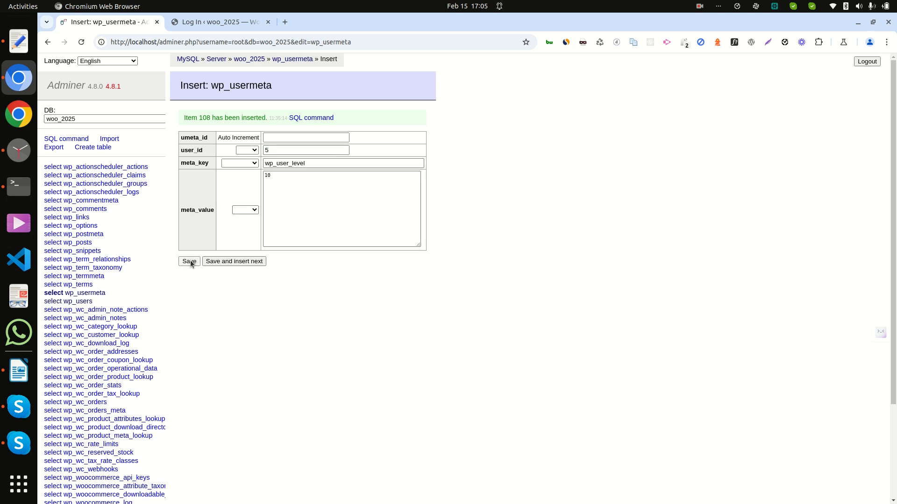
Open the wp_users table and display its rows
scroll(366, 343, "down", 8)
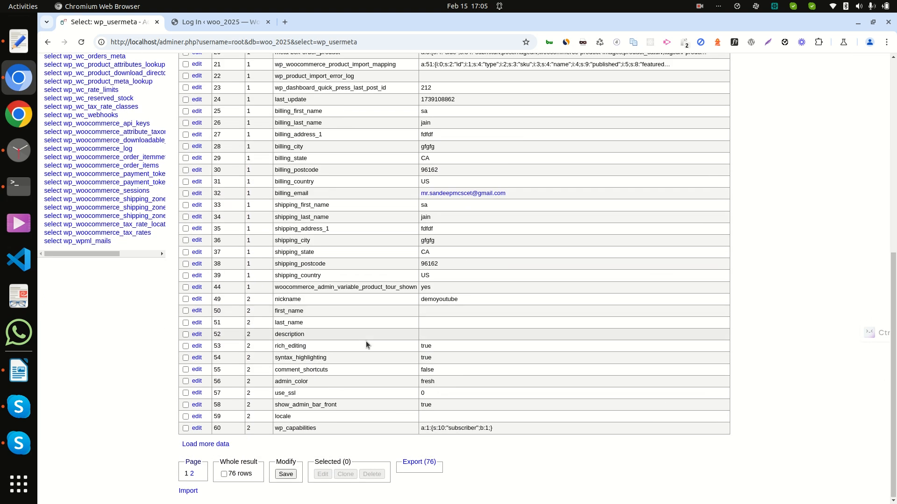
scroll(366, 340, "up", 7)
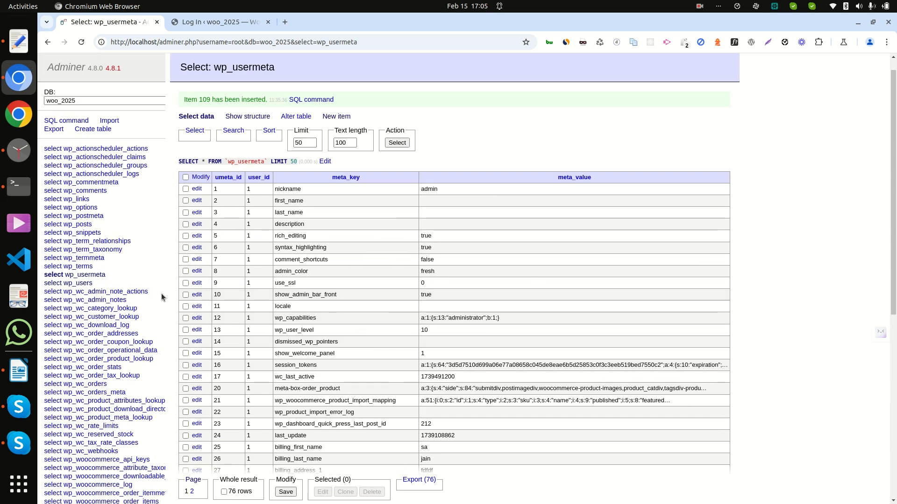
left_click(87, 285)
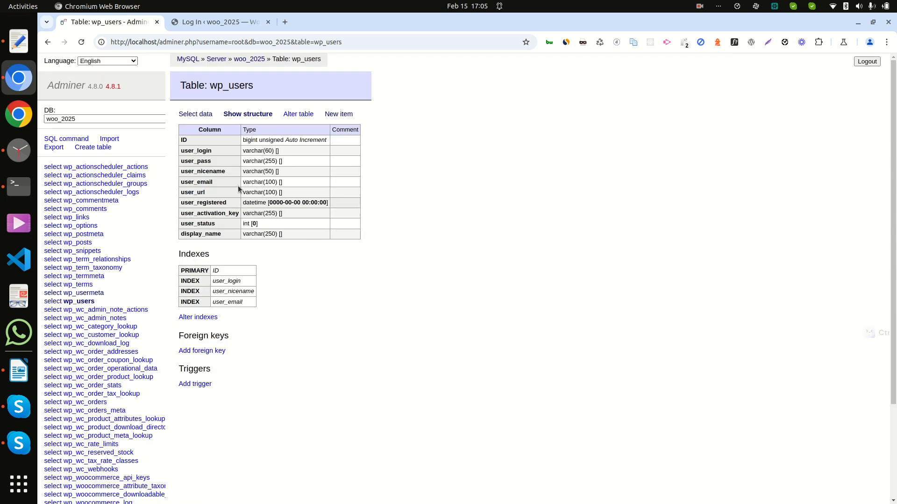
left_click(195, 114)
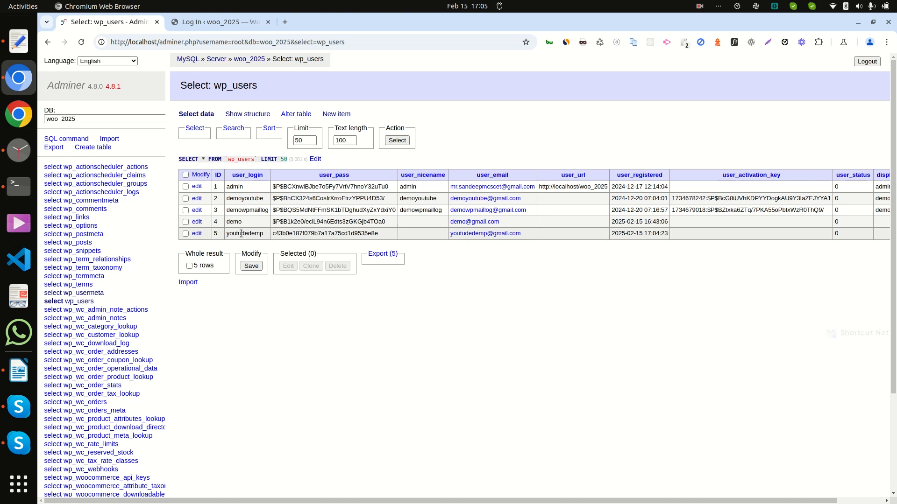
Select user 5's login name and check its plain 32-character password hash
double_click(248, 234)
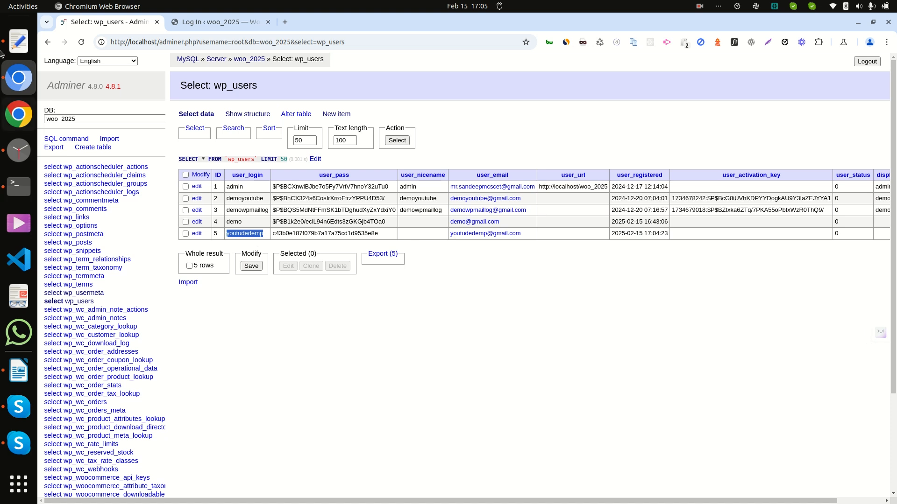
left_click(19, 41)
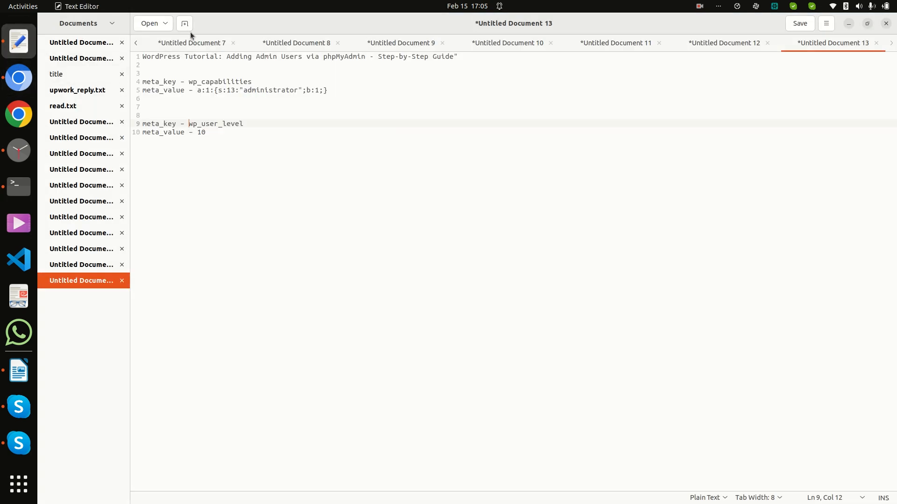
key("alt+Tab")
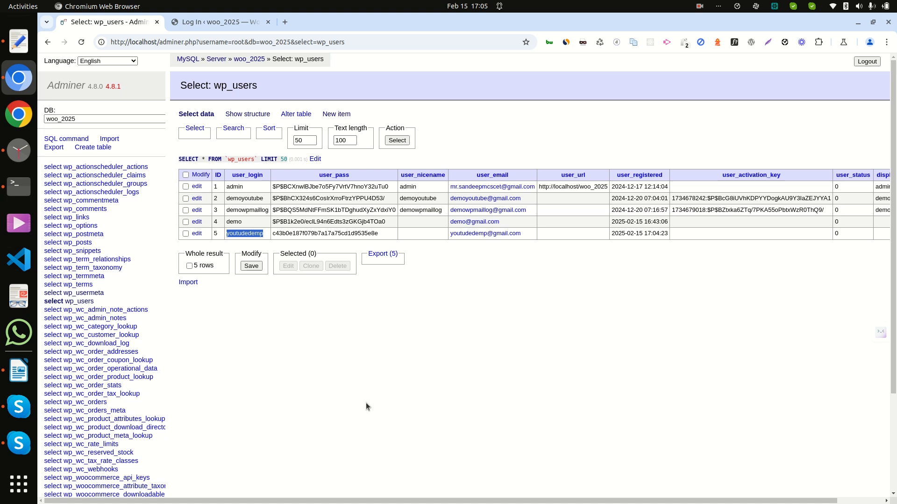
double_click(357, 233)
key("ctrl+c")
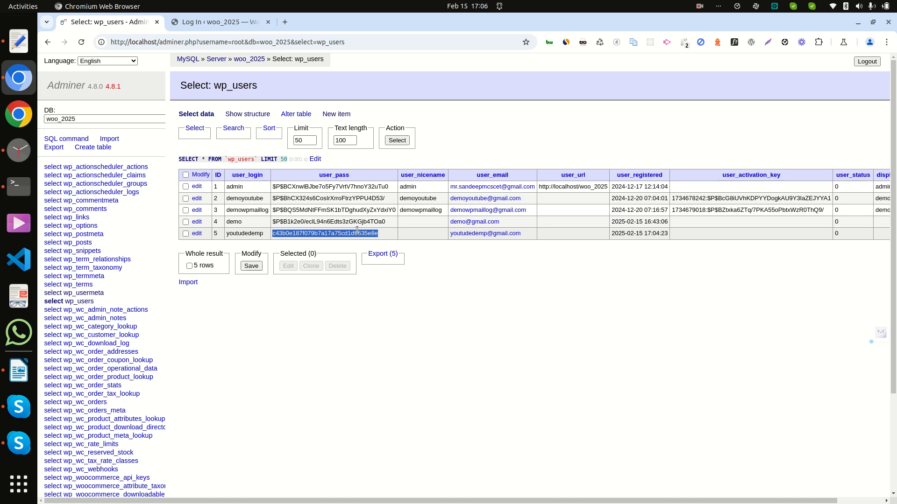
left_click(314, 329)
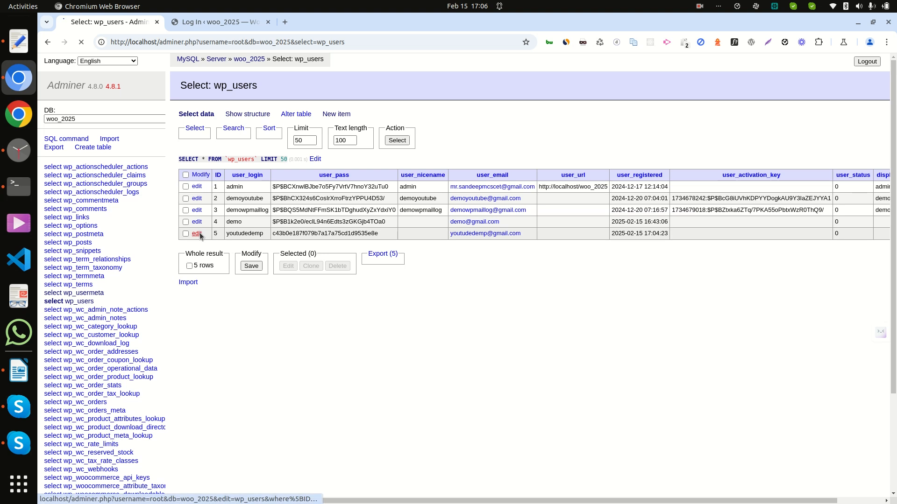
Edit row 5 so user_pass is stored through the md5 function, and save it
left_click(197, 234)
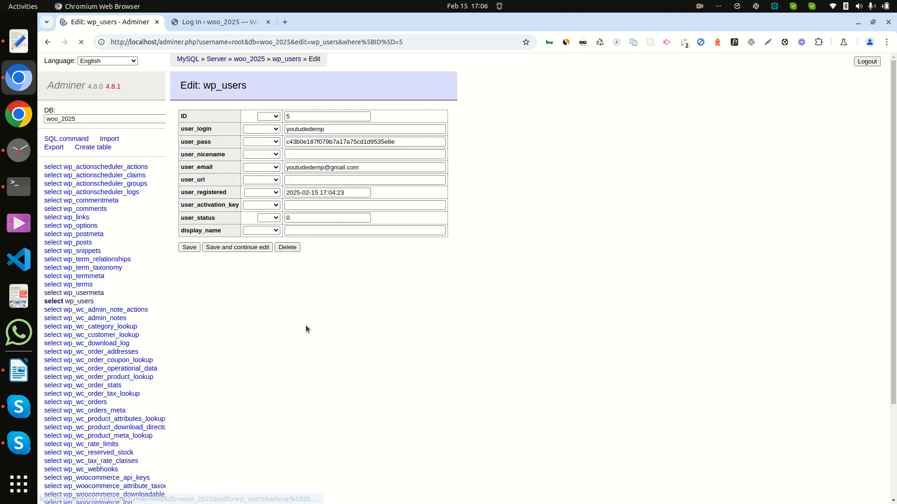
left_click(274, 142)
left_click(261, 164)
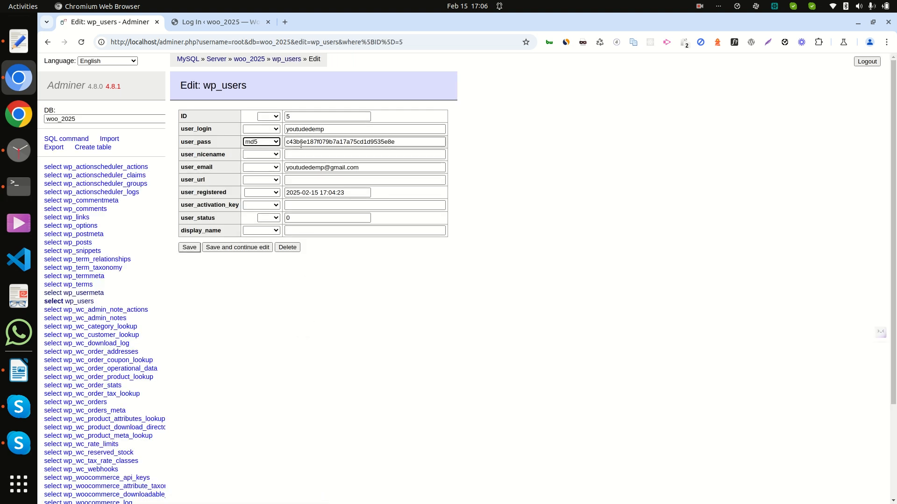
left_click(316, 143)
double_click(316, 142)
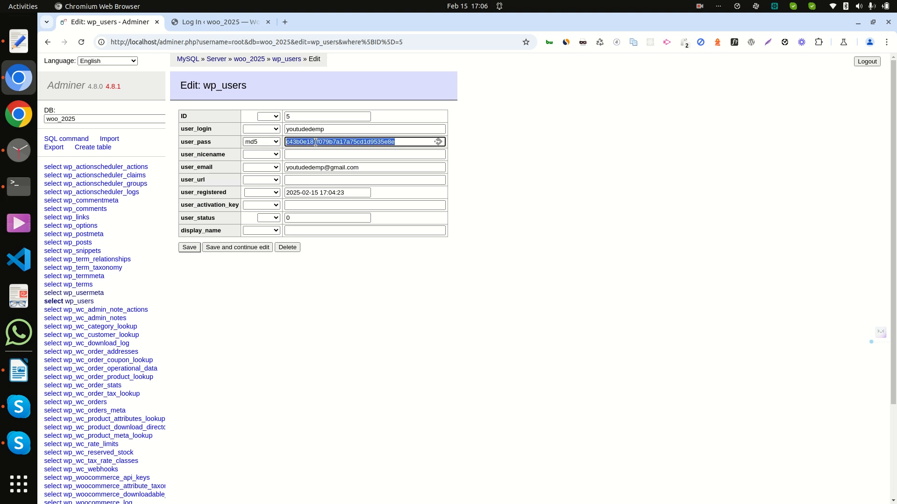
left_click(189, 246)
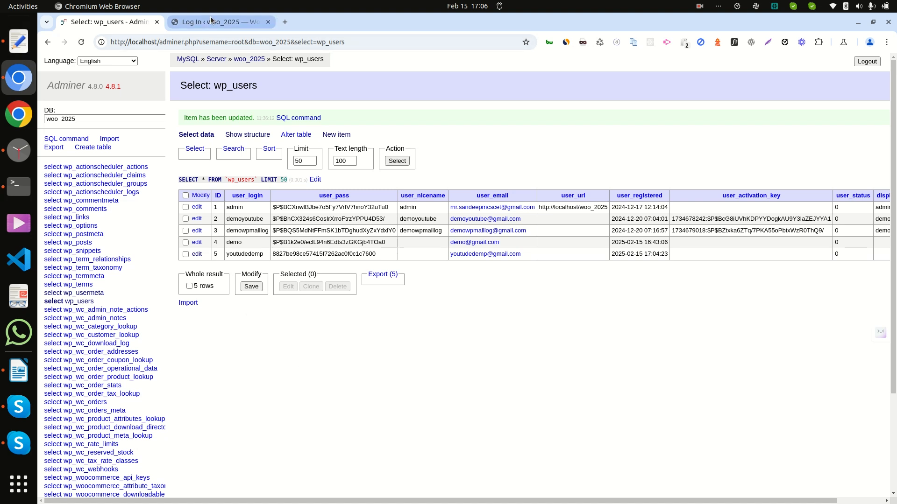
Paste the original password hash into a new blank notes document
left_click(18, 41)
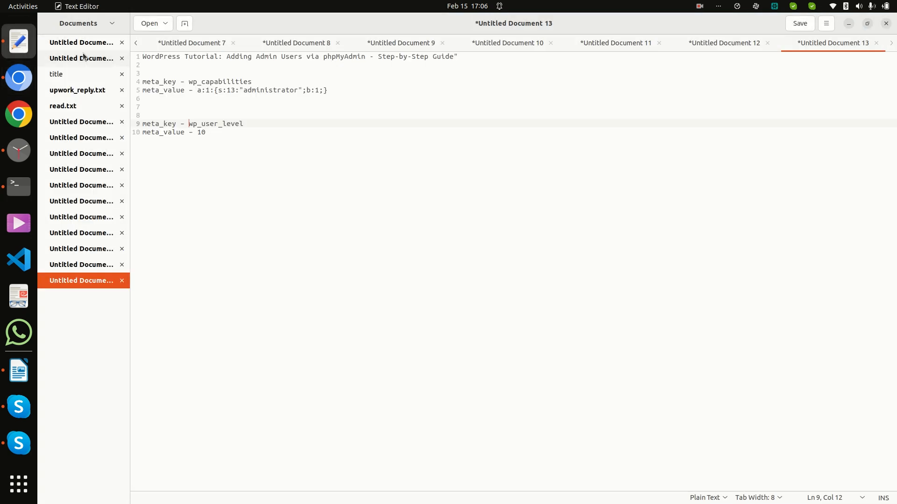
left_click(182, 27)
key("ctrl+v")
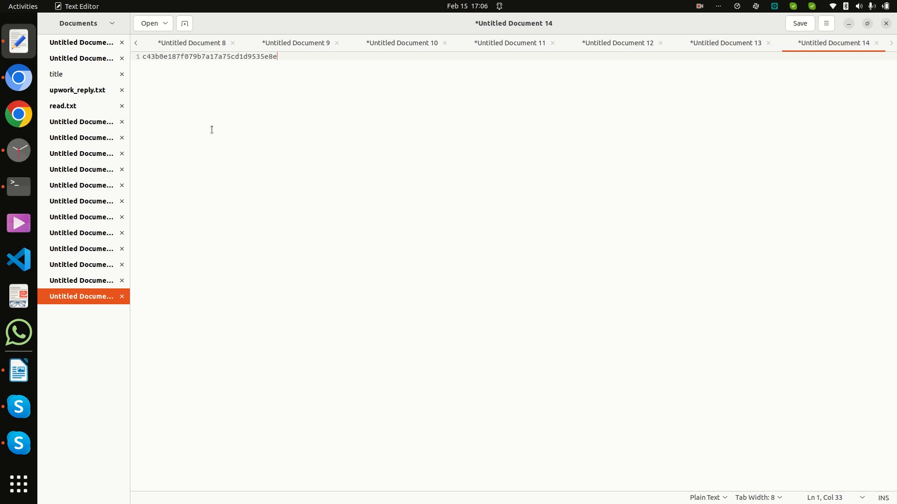
Copy user 5's login name from wp_users and bring up the WordPress login page
key("alt+Tab")
double_click(244, 252)
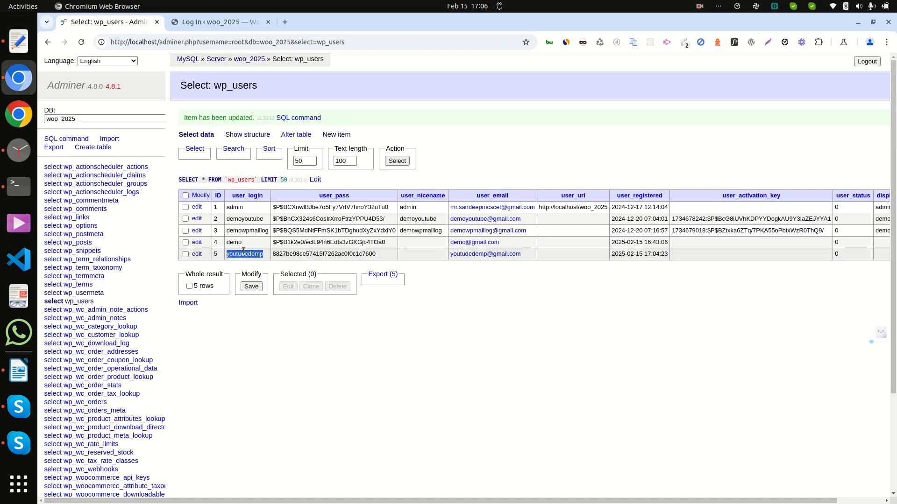
left_click(219, 22)
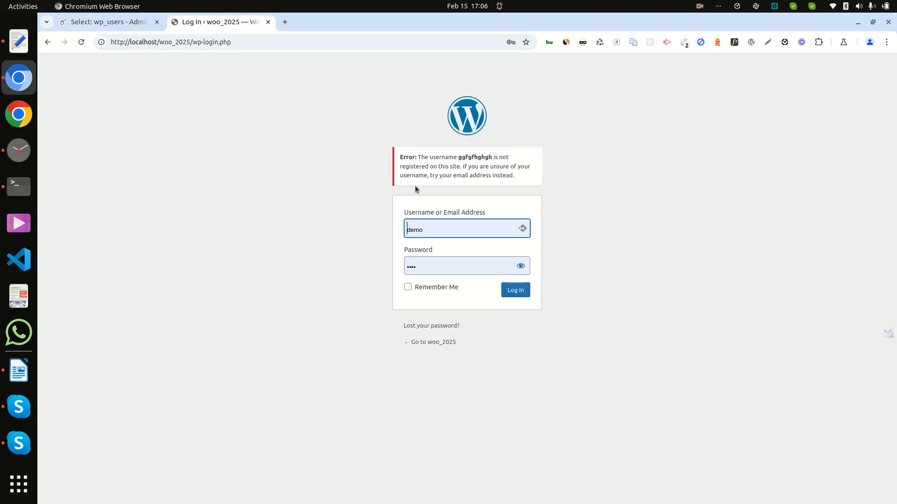
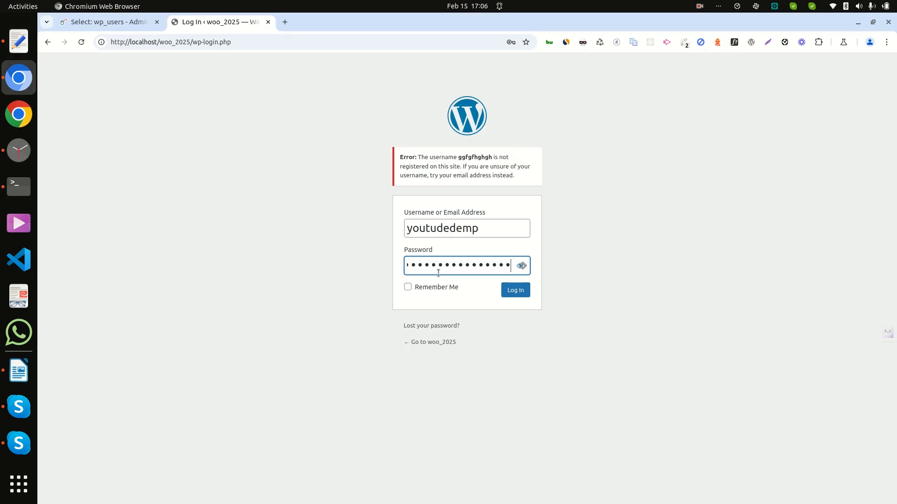
Submit the new admin's username and password to reach the woo_2025 WordPress Dashboard
left_click(516, 291)
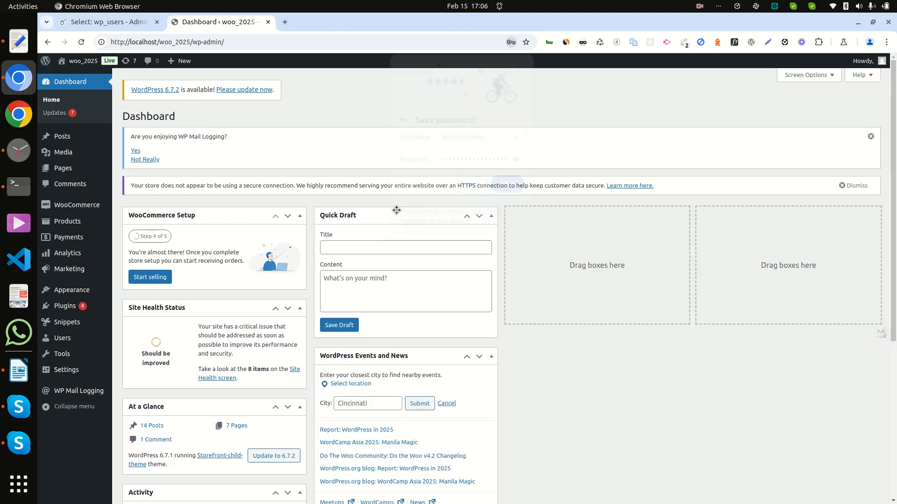
mouse_move(97, 355)
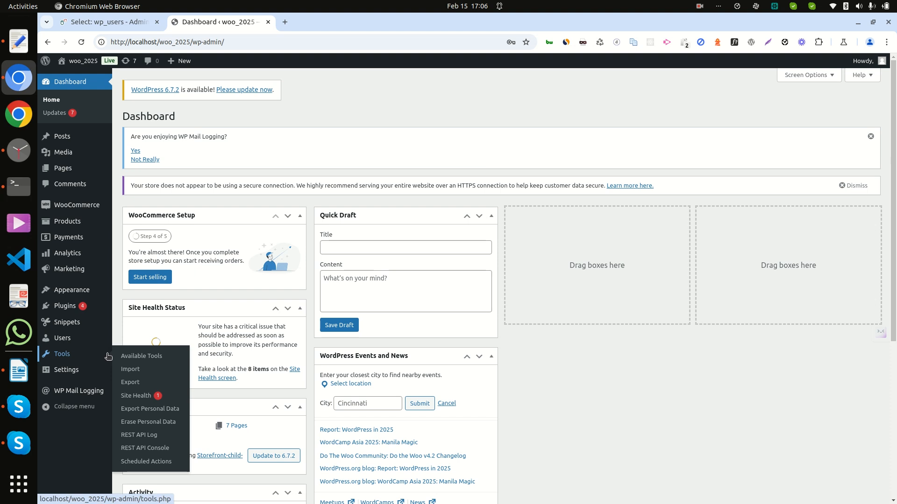